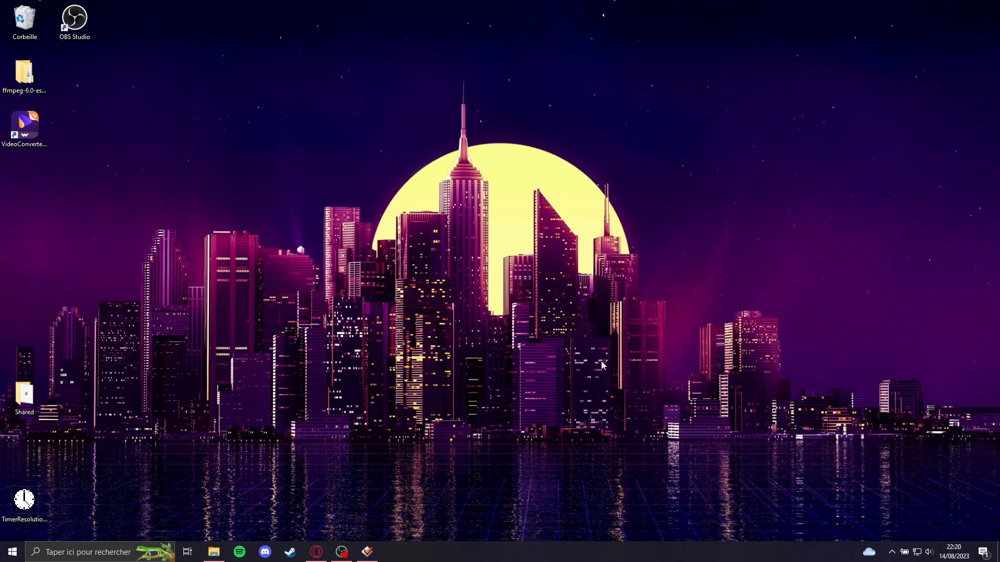
Step: Switch to the web browser and examine the Mp3tag download page, including its title and web address
click(316, 552)
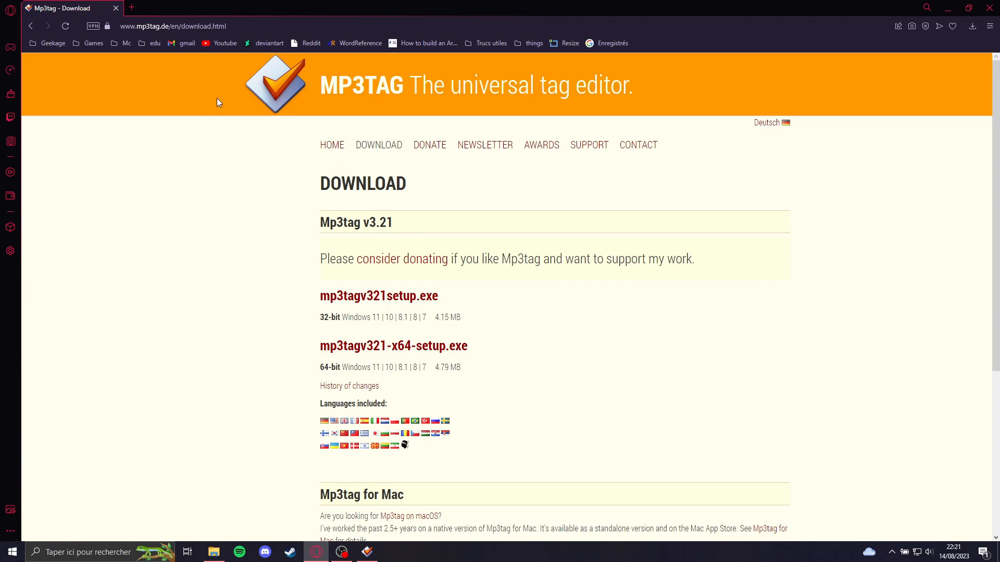
drag(230, 84, 684, 82)
click(455, 116)
click(307, 24)
drag(308, 24, 107, 27)
click(182, 143)
key(super+d)
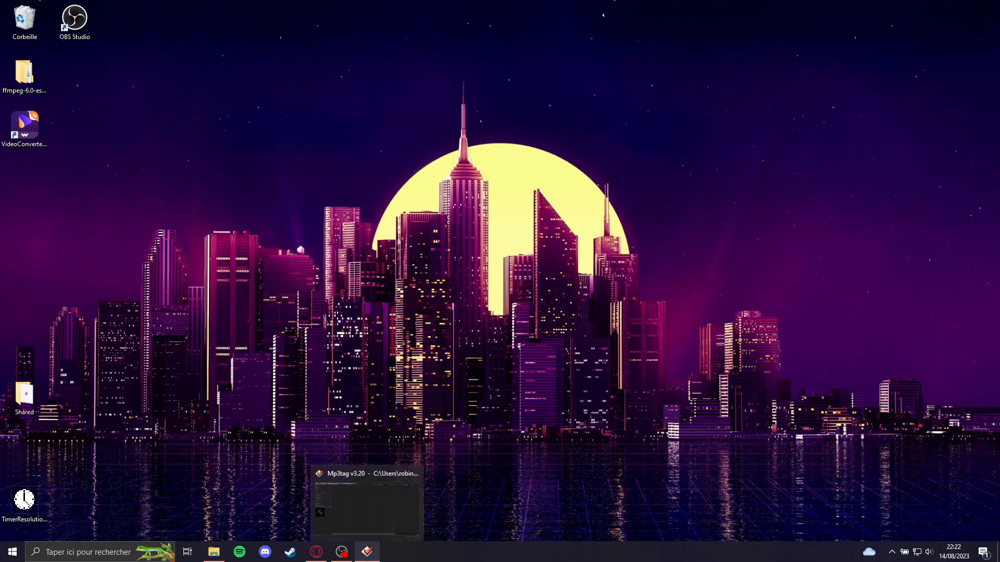
Step: Switch to Mp3tag and load the music folder "C418 Playlist - Minecraft Volume Alpha" with its subdirectories
click(367, 551)
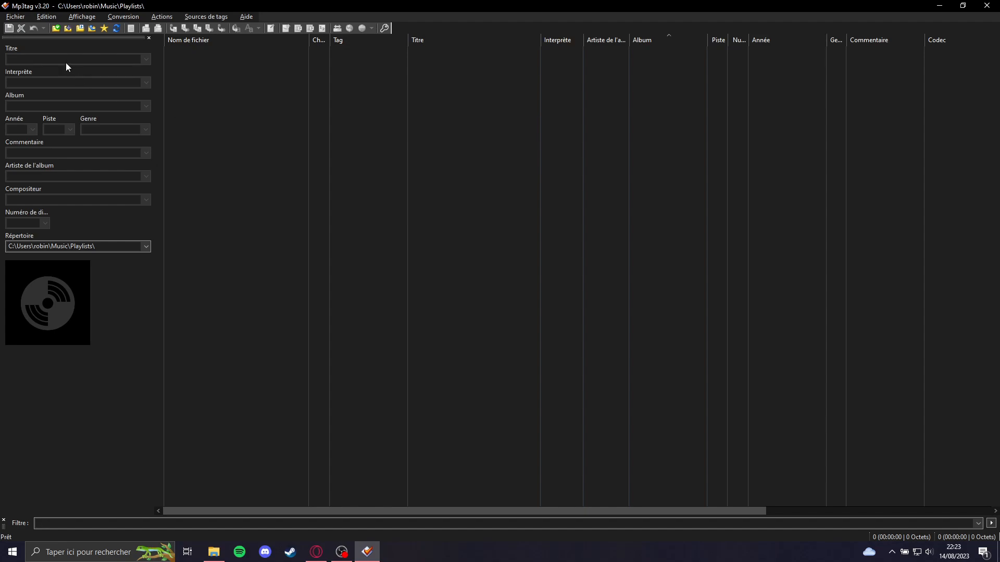
click(56, 29)
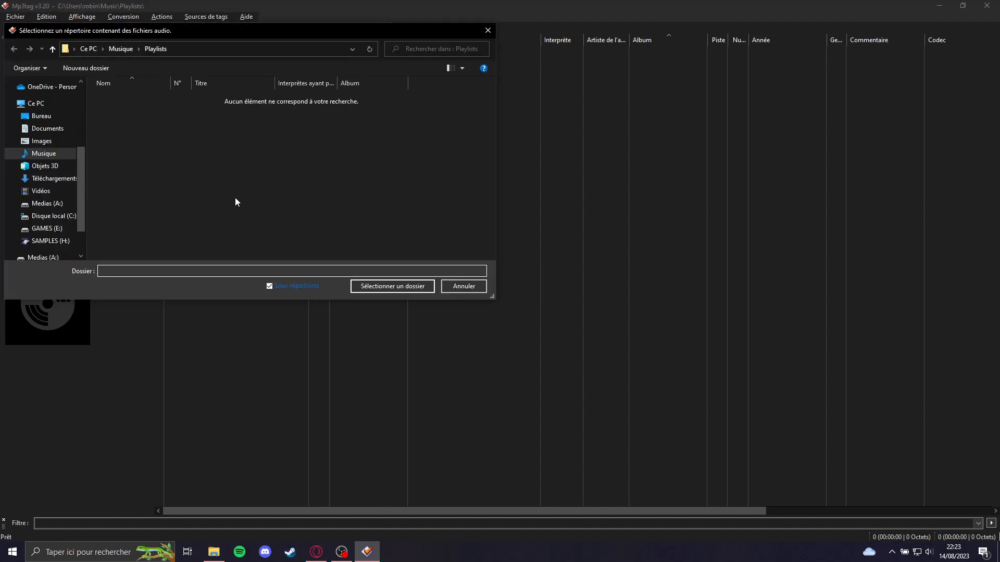
click(121, 48)
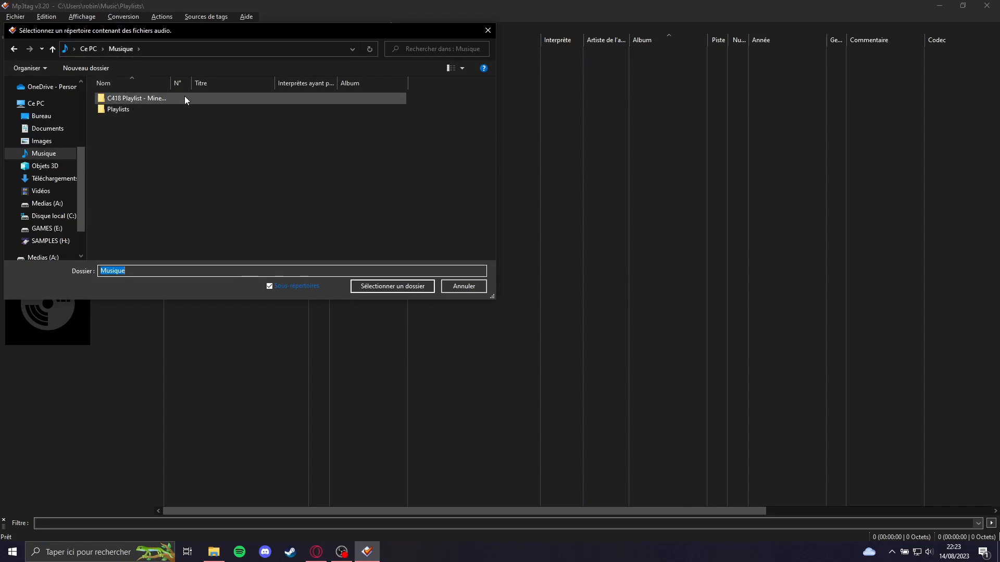
double_click(164, 99)
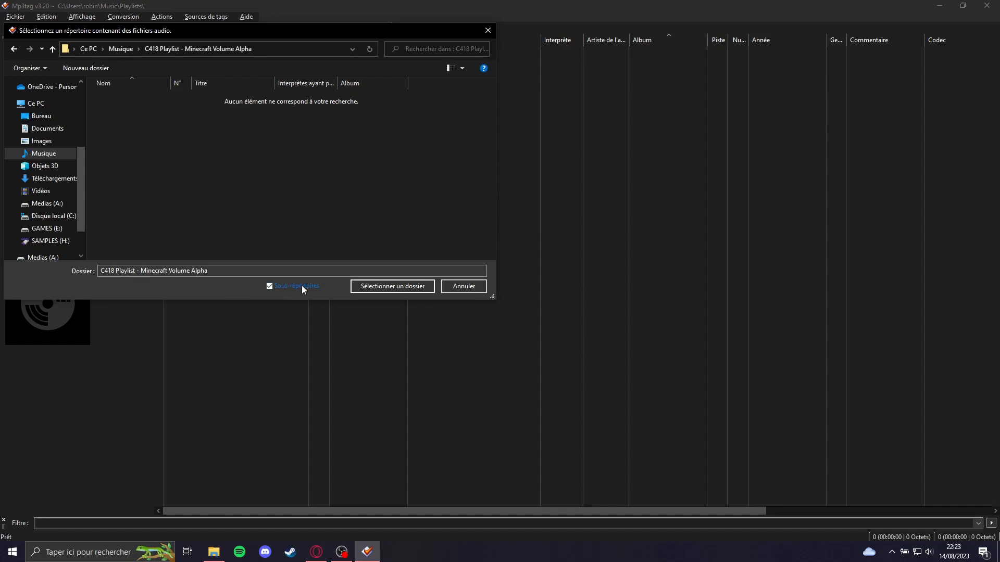
click(369, 286)
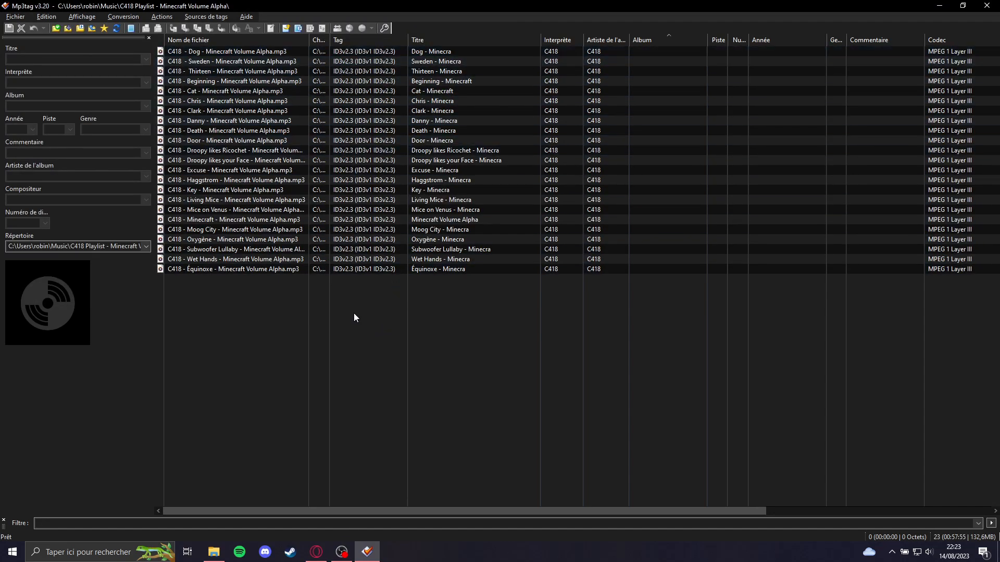
Step: Switch to File Explorer and open the "C418 Playlist - Minecraft Volume Alpha" folder in Mp3tag from there
click(212, 551)
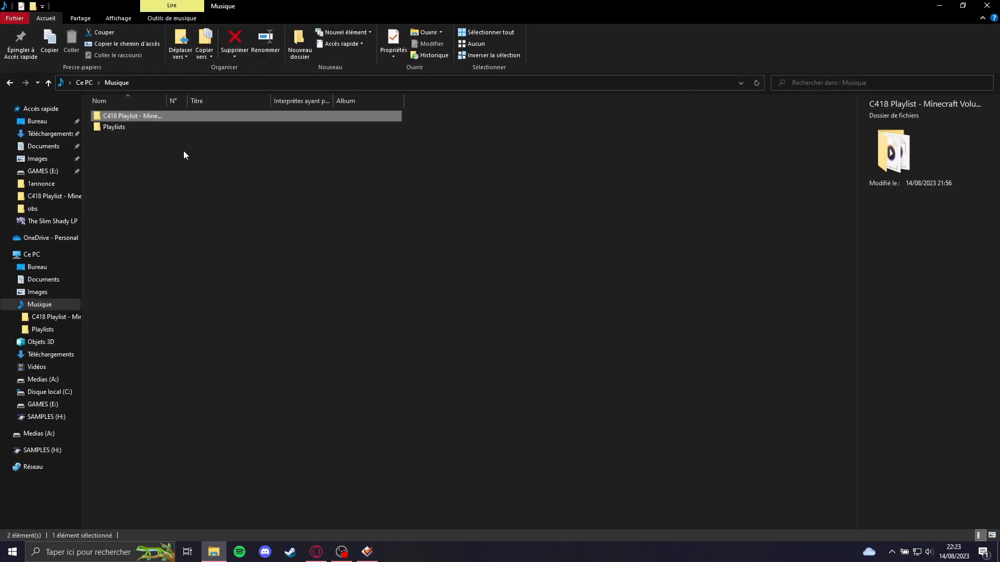
right_click(206, 117)
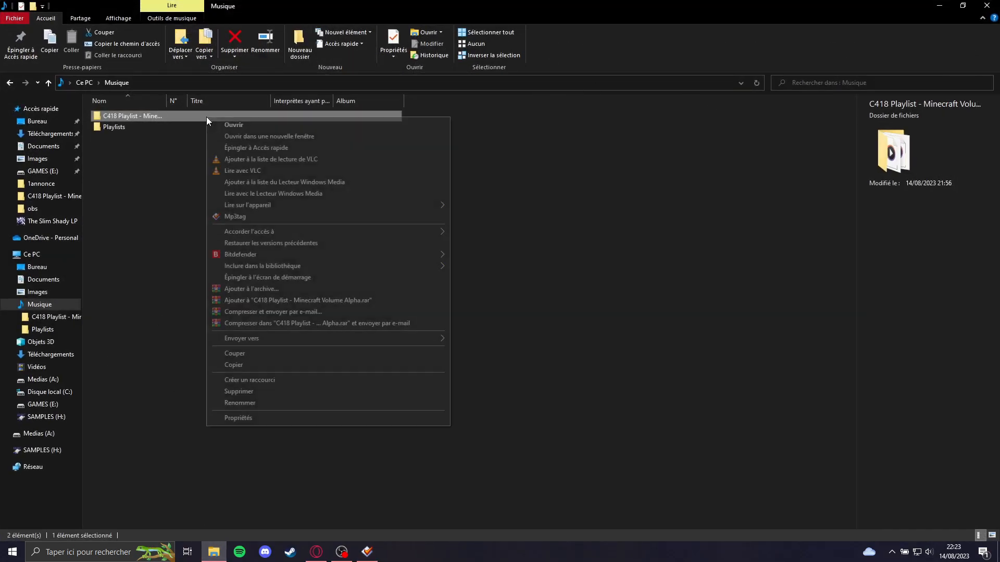
click(330, 218)
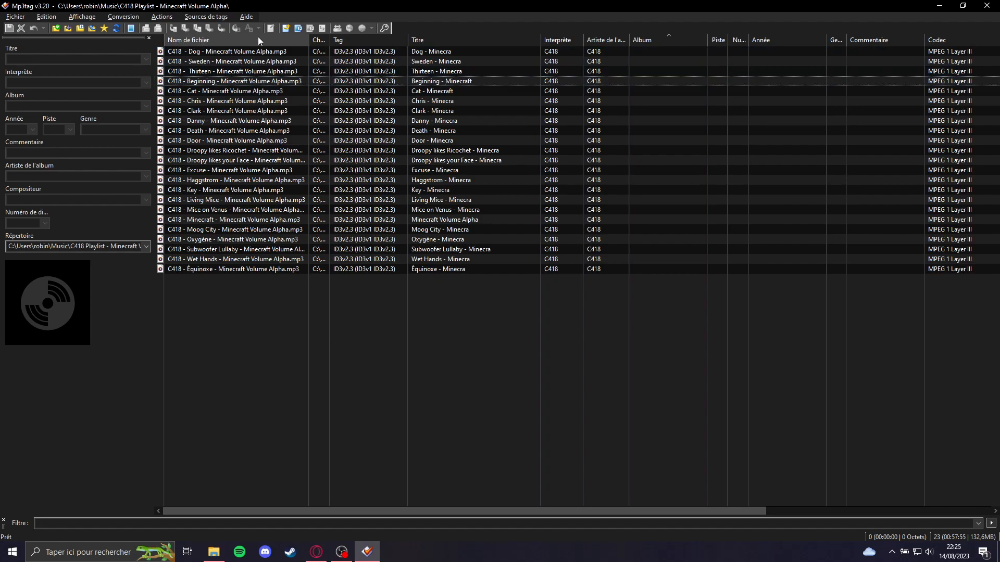
Step: Narrow the path and Tag columns of the track list, and look through the remaining columns up to the modification date
mouse_move(329, 42)
mouse_down()
mouse_move(446, 40)
mouse_move(325, 40)
mouse_up()
drag(416, 40, 342, 39)
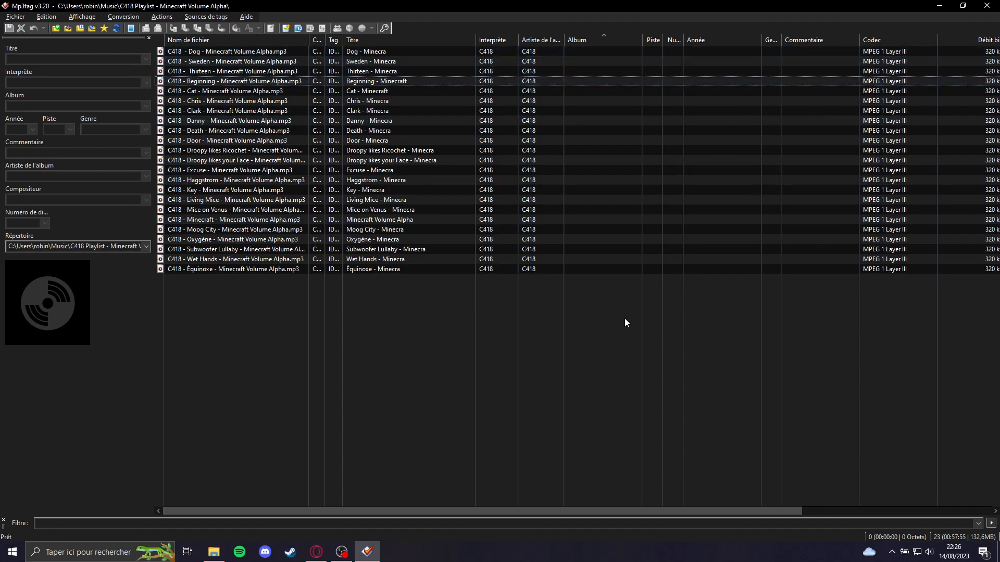
drag(769, 511, 953, 510)
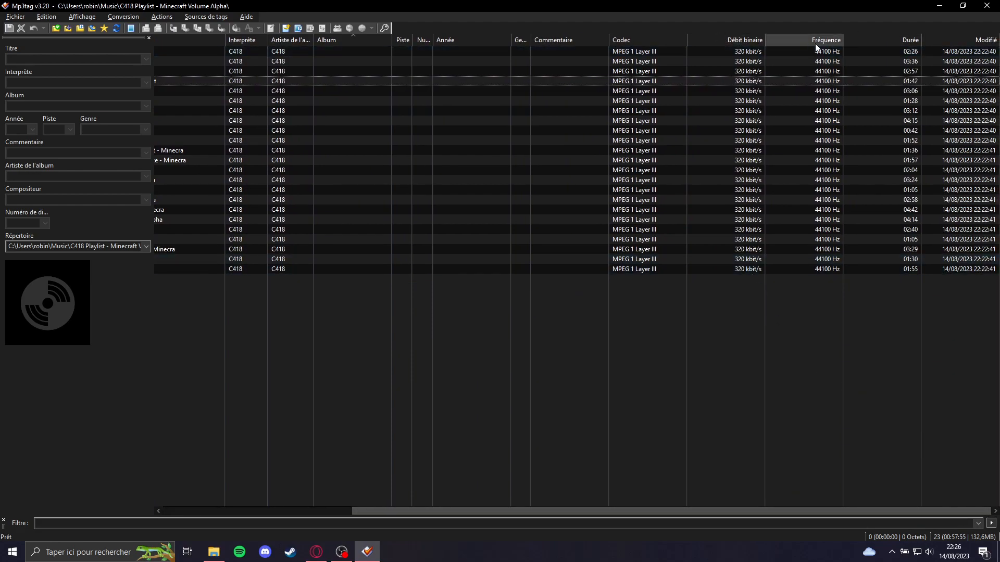
drag(695, 511, 224, 485)
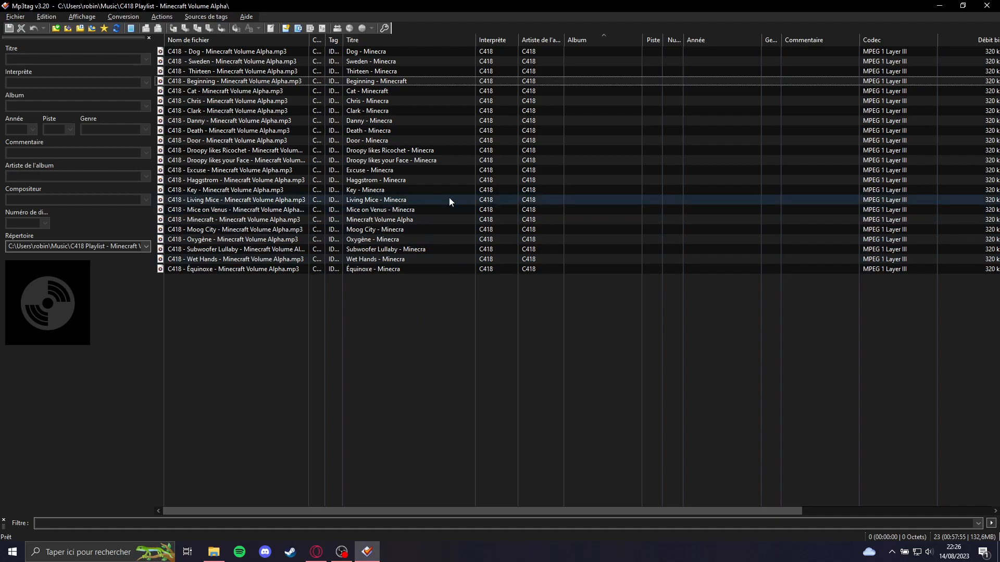
Step: Set the title of the C418 Door track to "Door - Minecraft" and save the tag
click(451, 142)
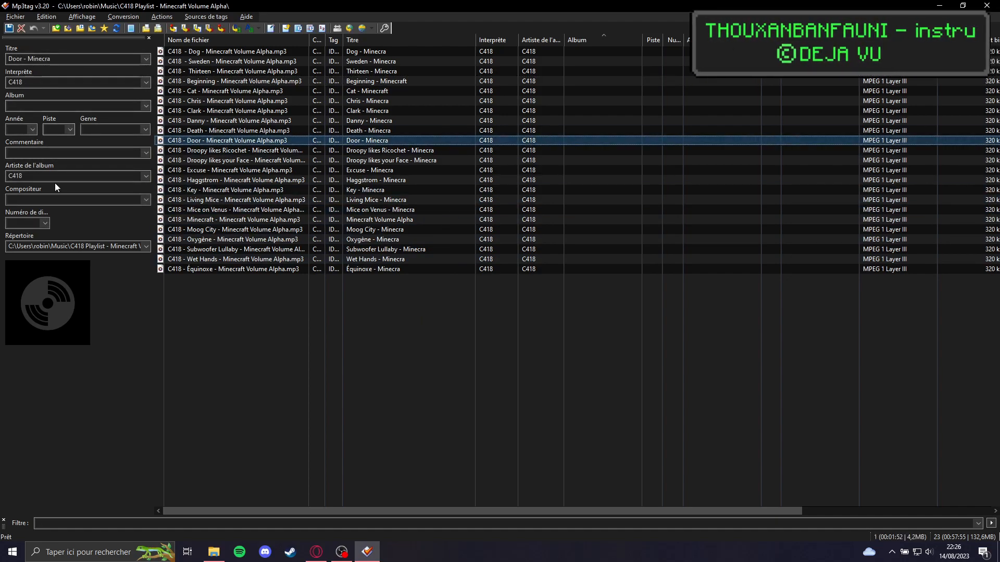
click(61, 59)
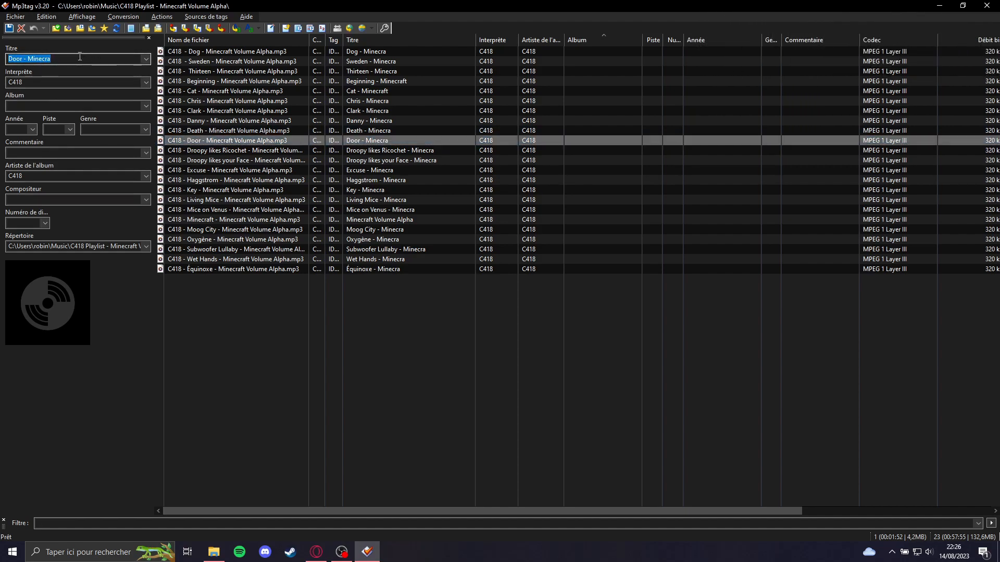
click(80, 56)
text(ft)
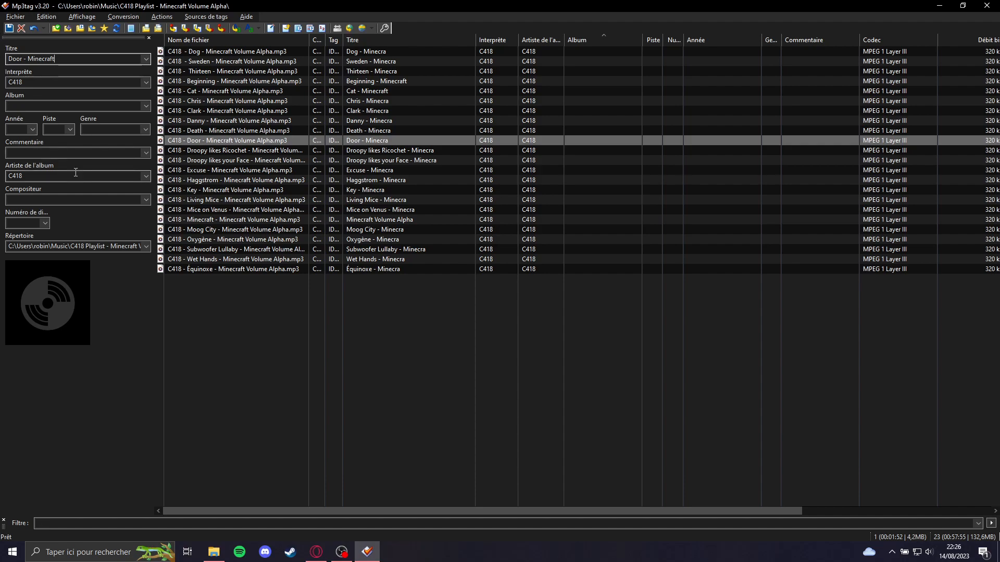
key(ctrl+s)
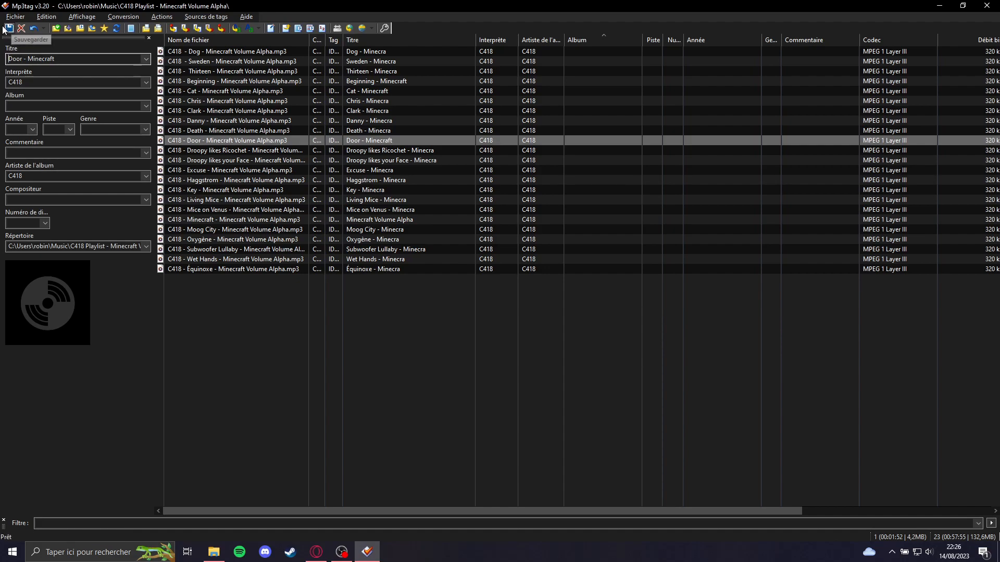
Step: Edit the title of the Droopy likes Ricochet track directly in the list to "Droopy likes Ricochet - Minecraft"
click(435, 141)
click(444, 151)
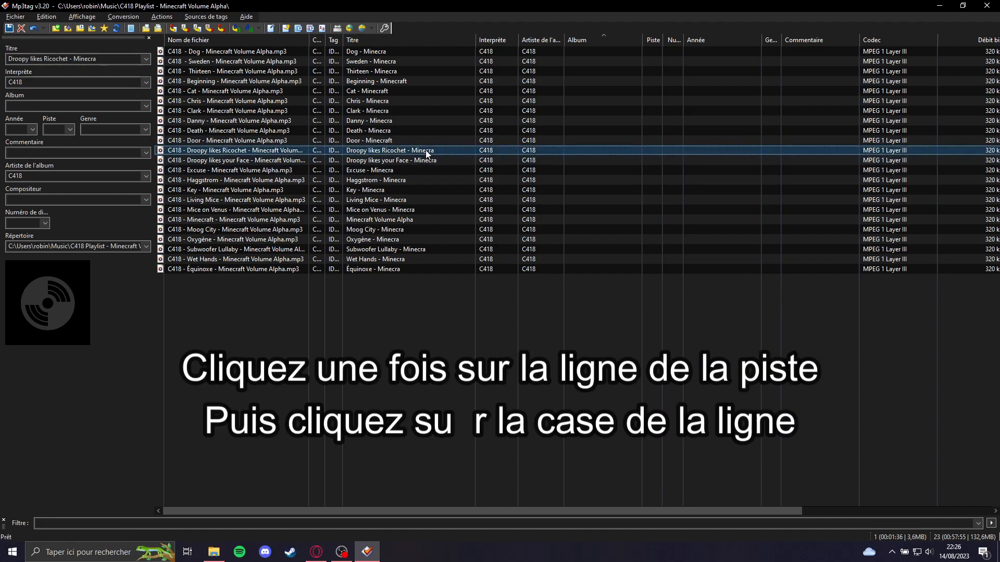
click(432, 151)
click(433, 151)
text(ft)
click(689, 250)
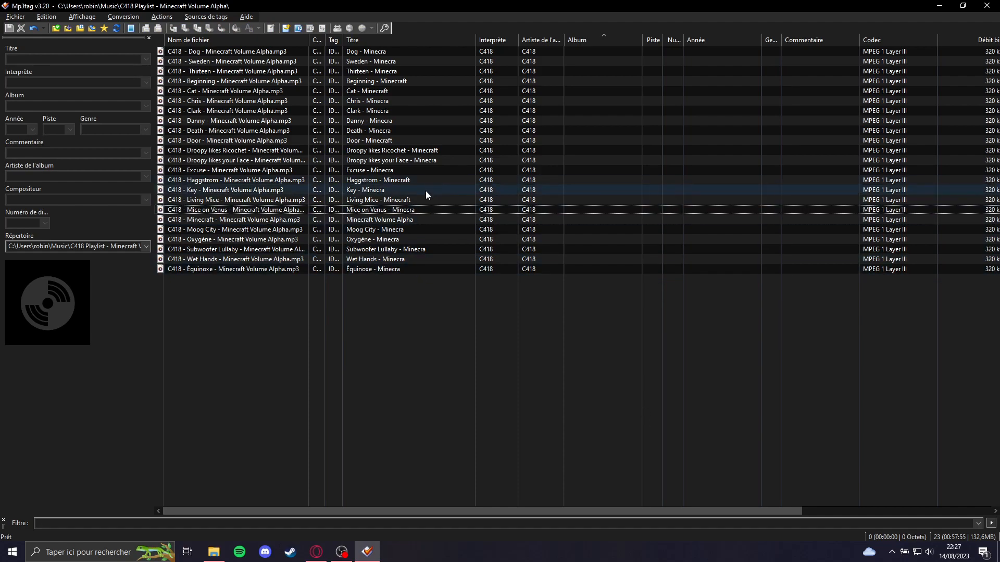
Step: Add cover.jfif as the front cover of all tracks through their extended tags
key(ctrl+a)
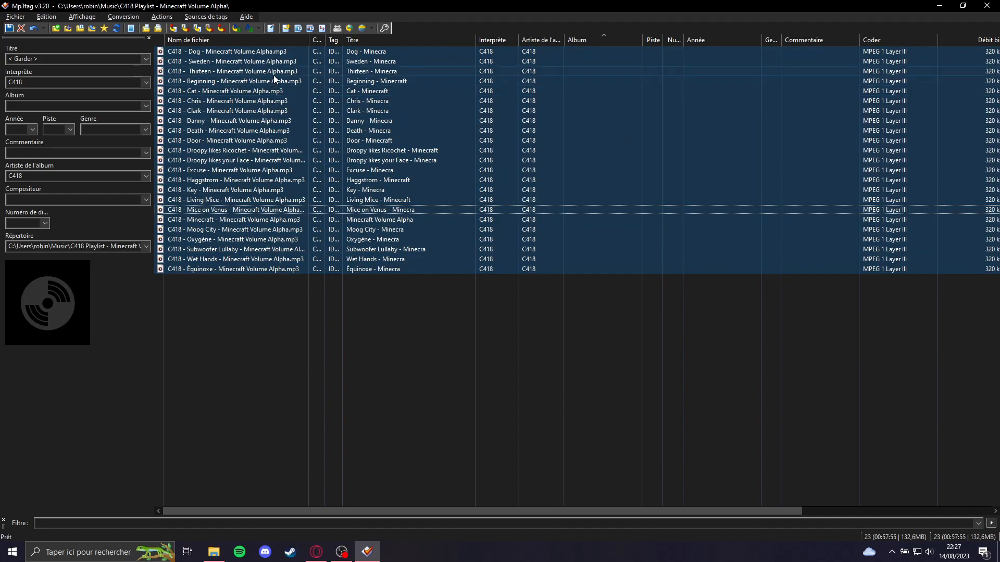
click(271, 28)
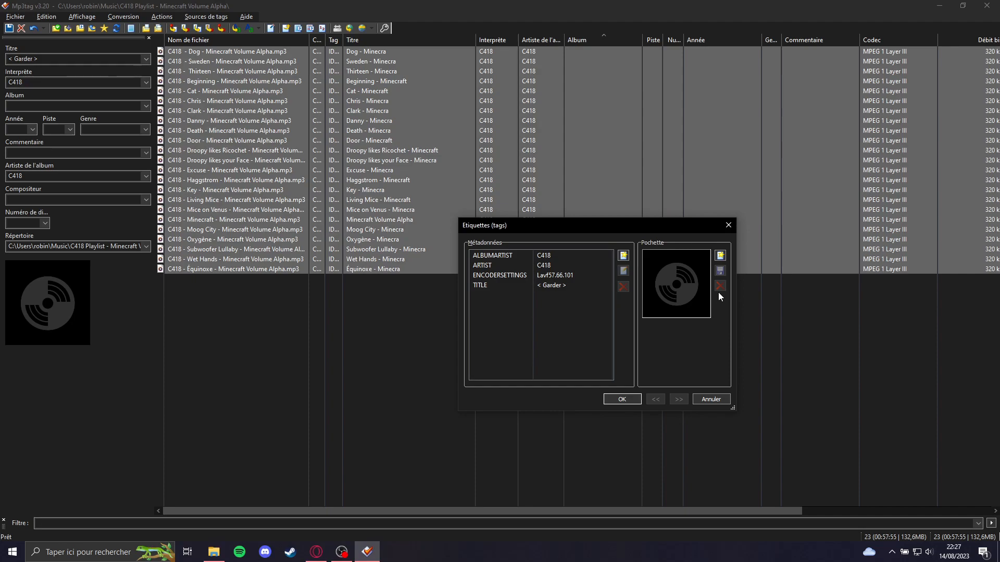
click(720, 255)
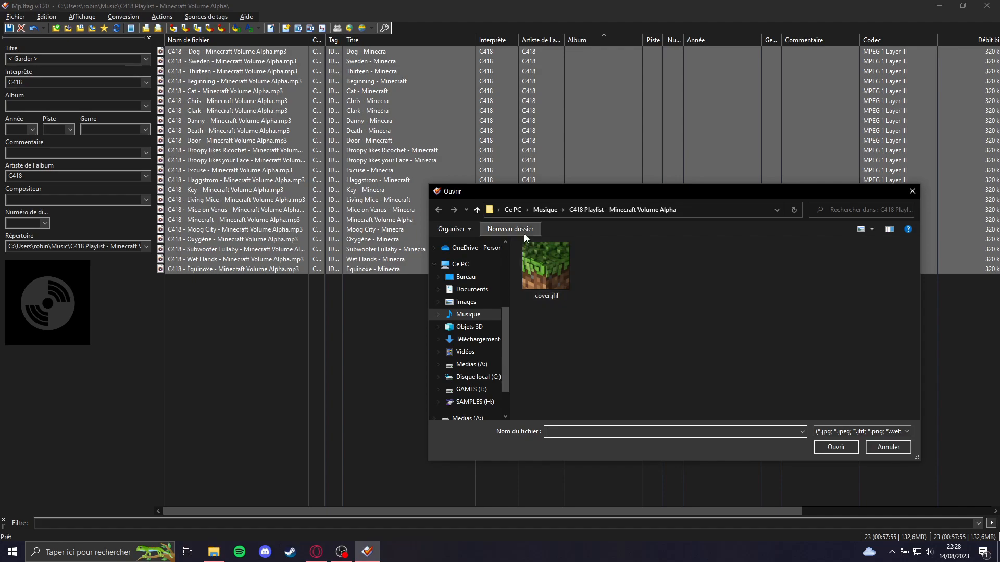
click(879, 432)
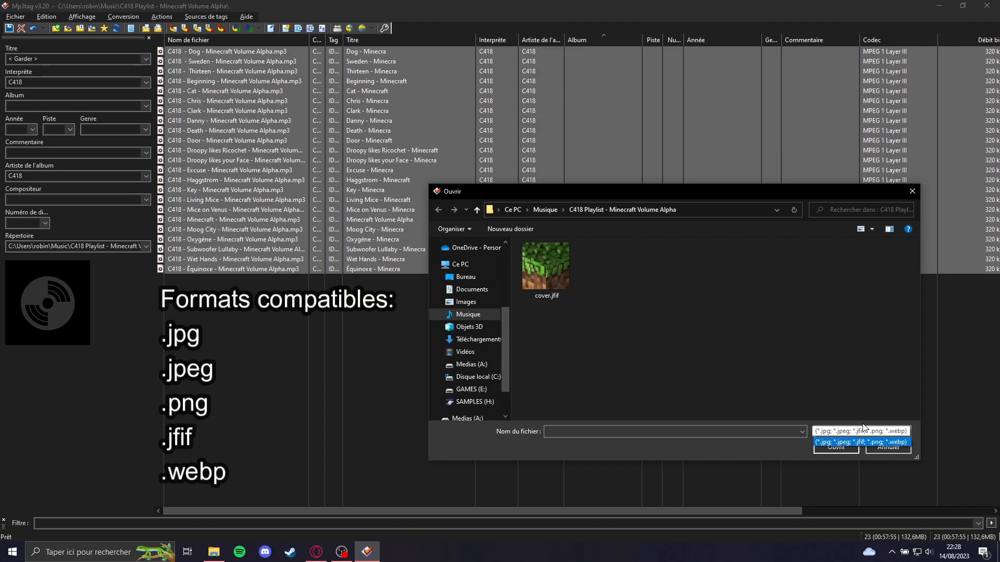
click(896, 446)
double_click(538, 258)
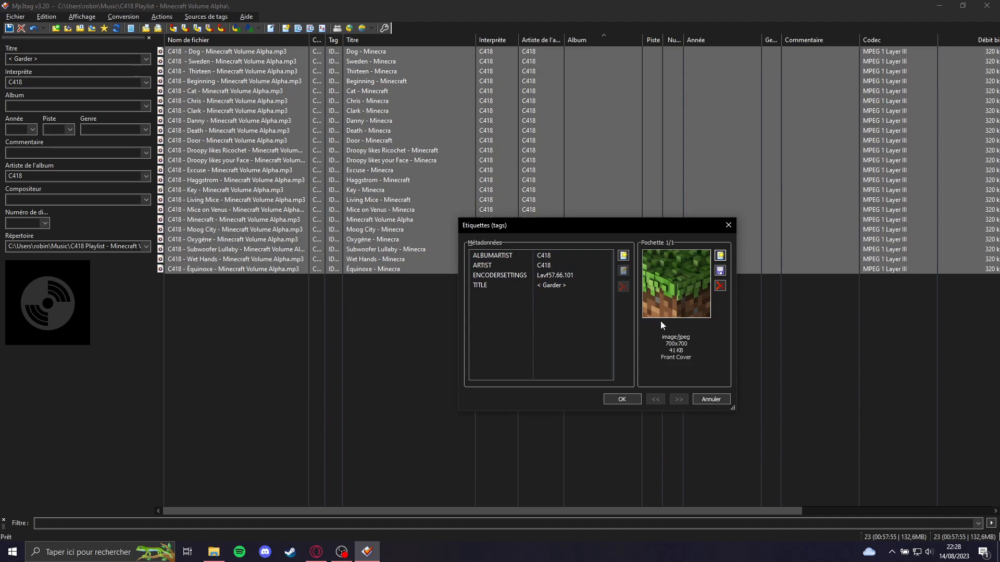
click(622, 399)
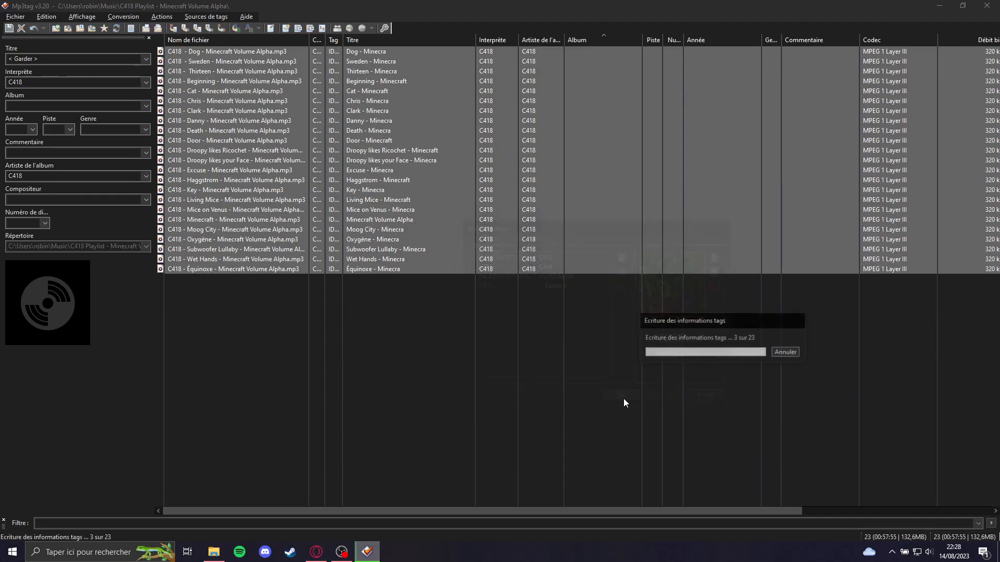
Step: Open the extended tags of the Mice on Venus track, look at the cover export option, and close the tag dialog
click(440, 211)
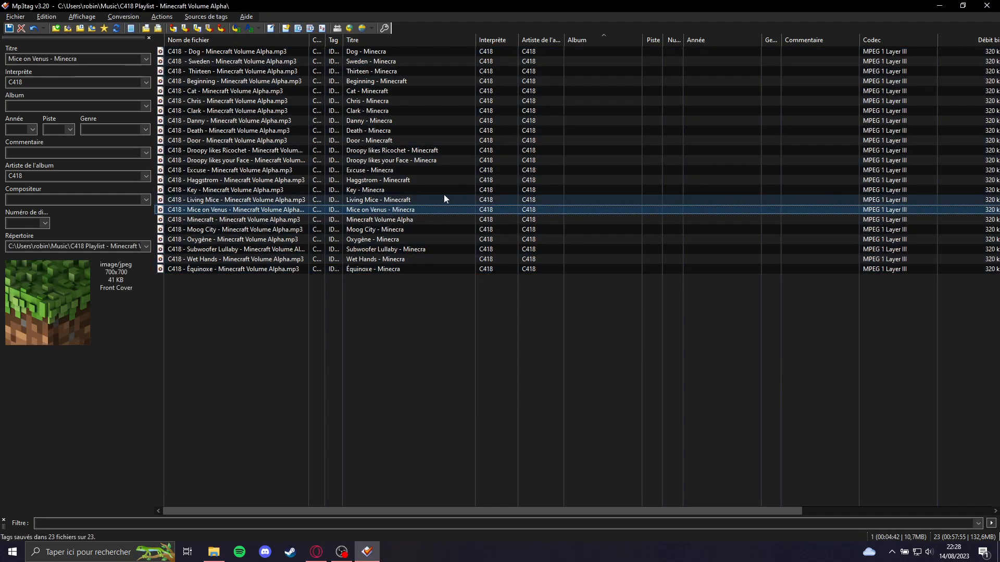
click(282, 29)
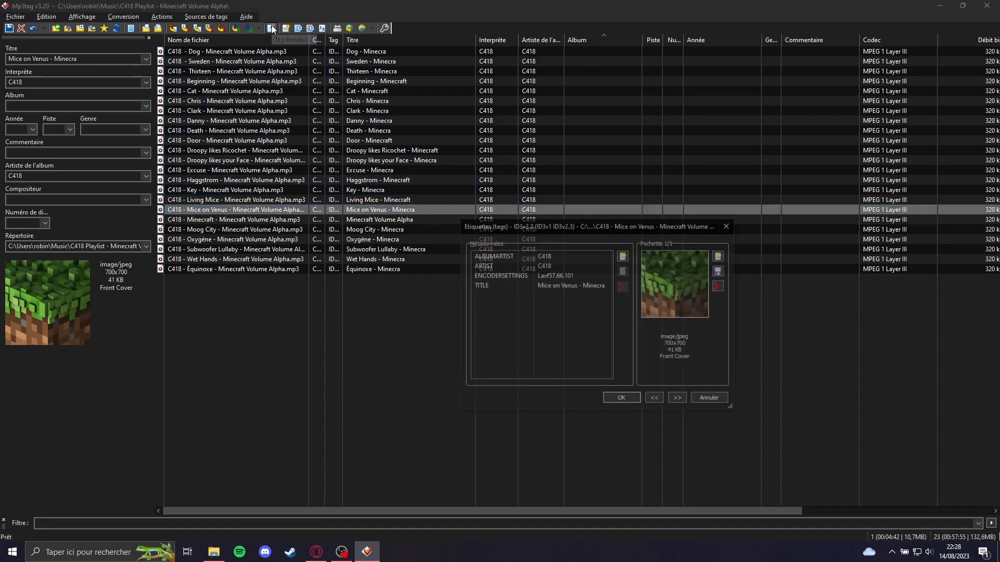
click(719, 270)
click(520, 424)
click(867, 433)
key(Return)
Step: Set the album of all tracks to "Minecraft OST" and save the tags
click(349, 271)
key(ctrl+a)
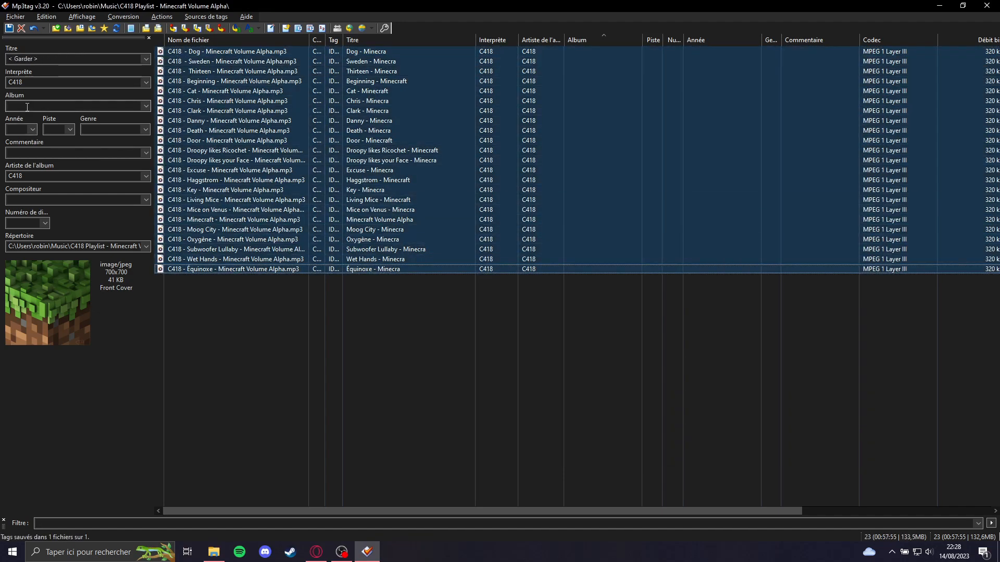
click(63, 105)
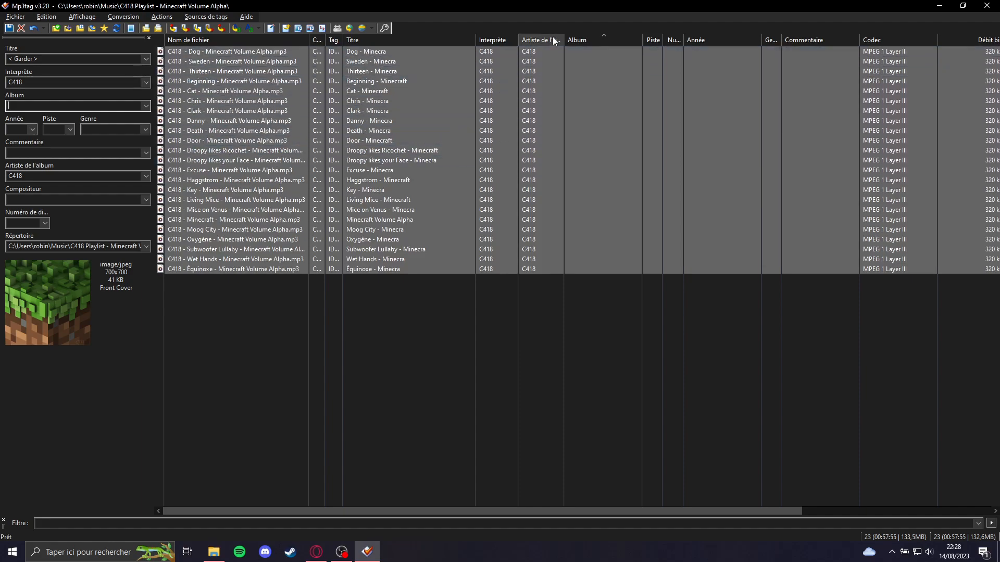
text(Minecraft OST)
click(9, 28)
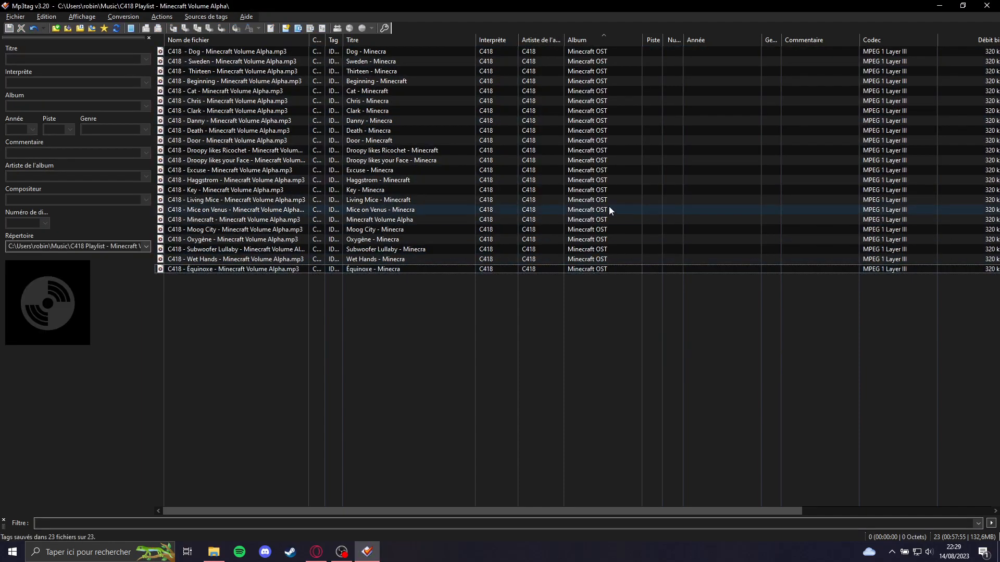